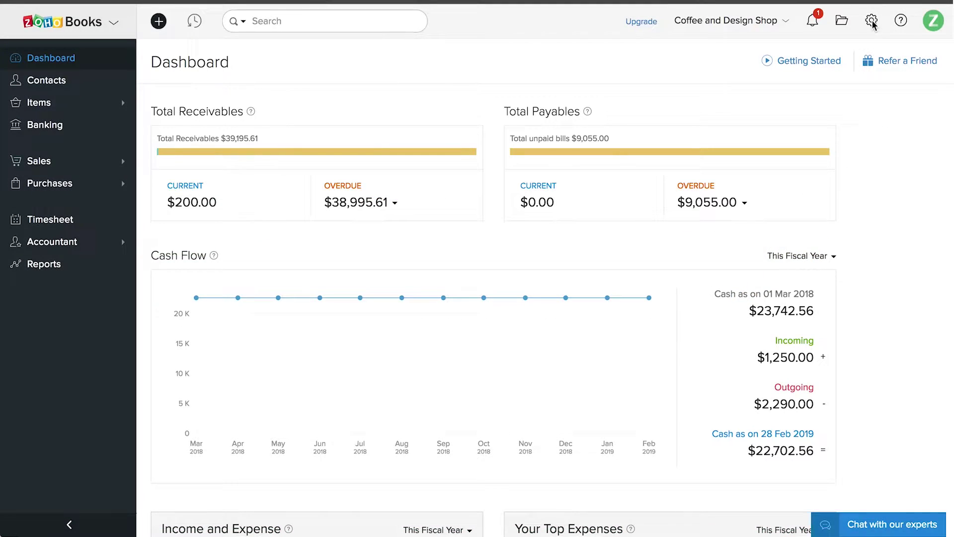
# Go to the Reminders page in Zoho Books settings
pyautogui.click(779, 375)
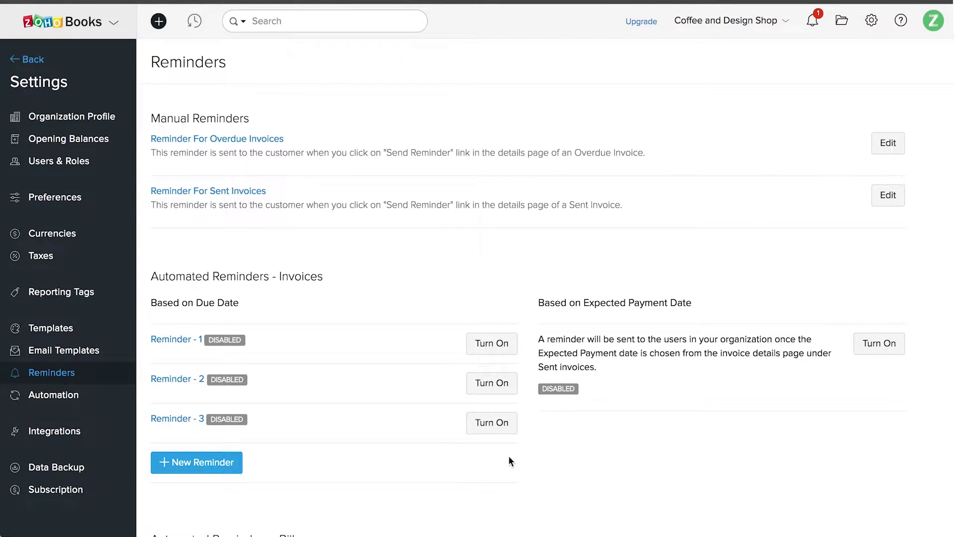
# Create reminder 'Invoice-Reminder' from the available sender, reminding the customer and copying me
pyautogui.click(232, 469)
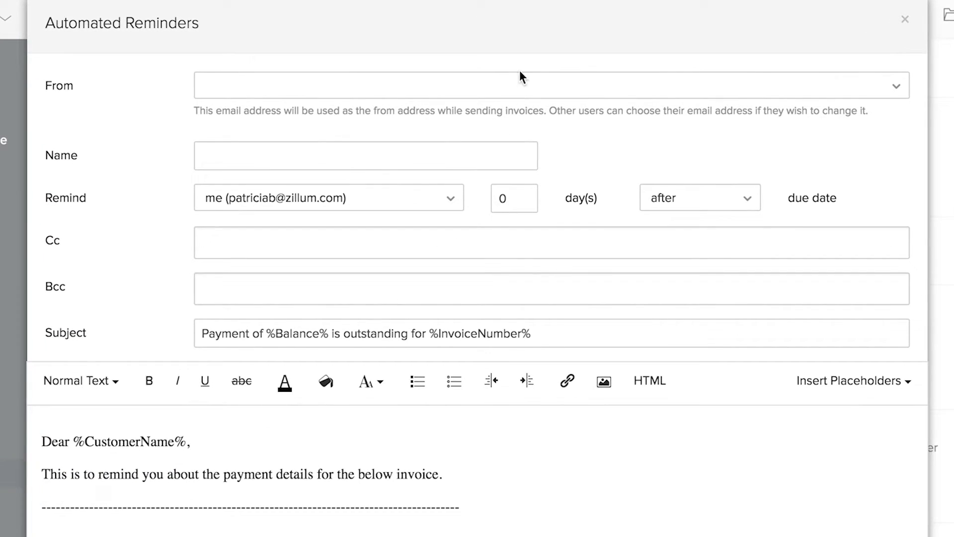
pyautogui.click(517, 84)
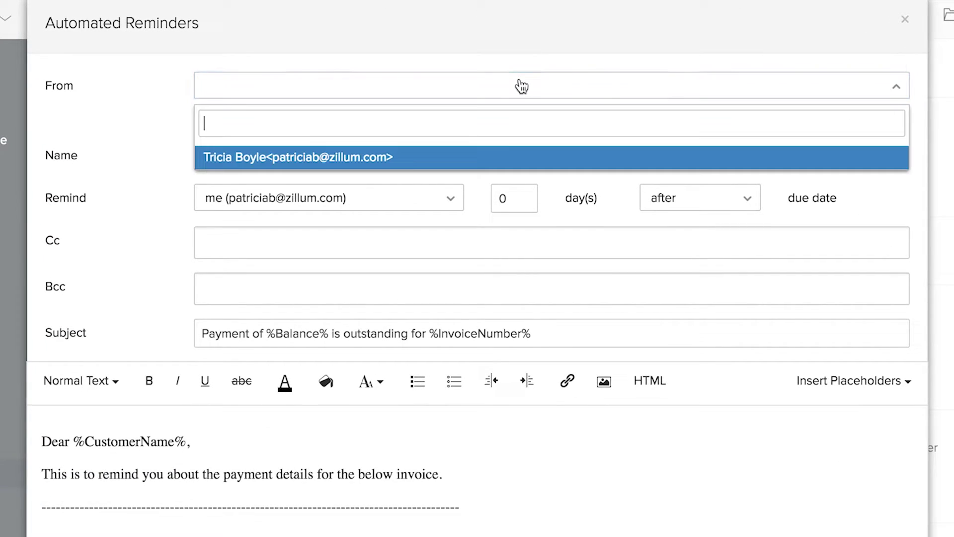
pyautogui.click(427, 156)
pyautogui.click(424, 152)
pyautogui.write('Invoice-Reminder')
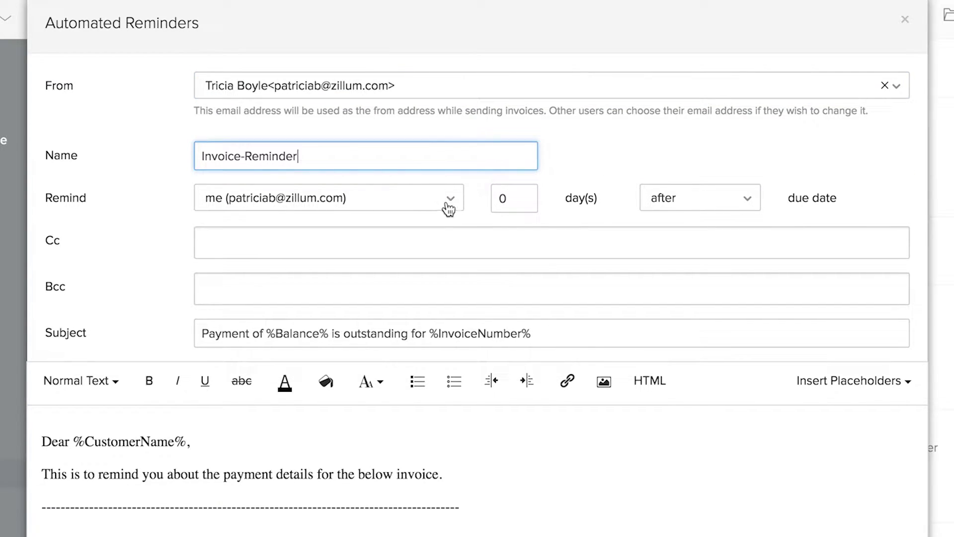
pyautogui.click(450, 201)
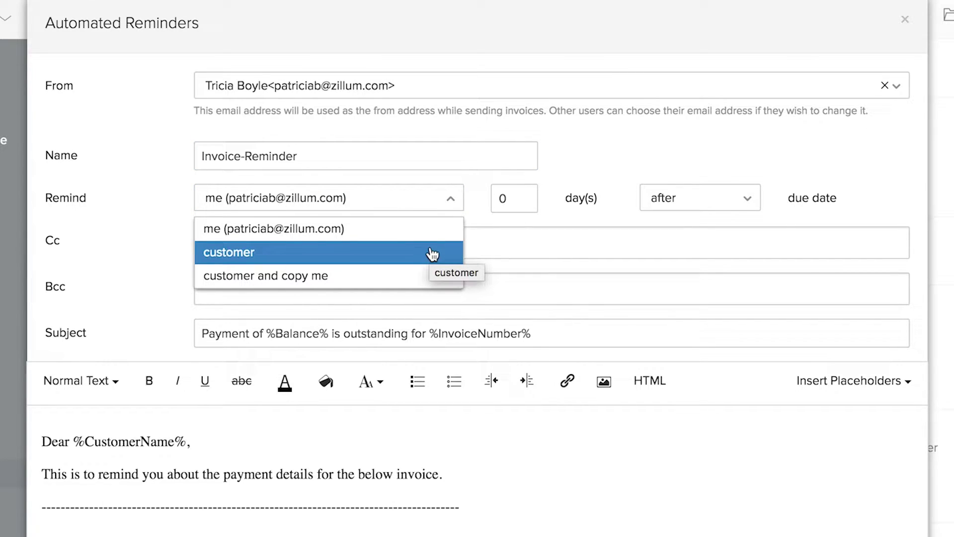
pyautogui.click(429, 280)
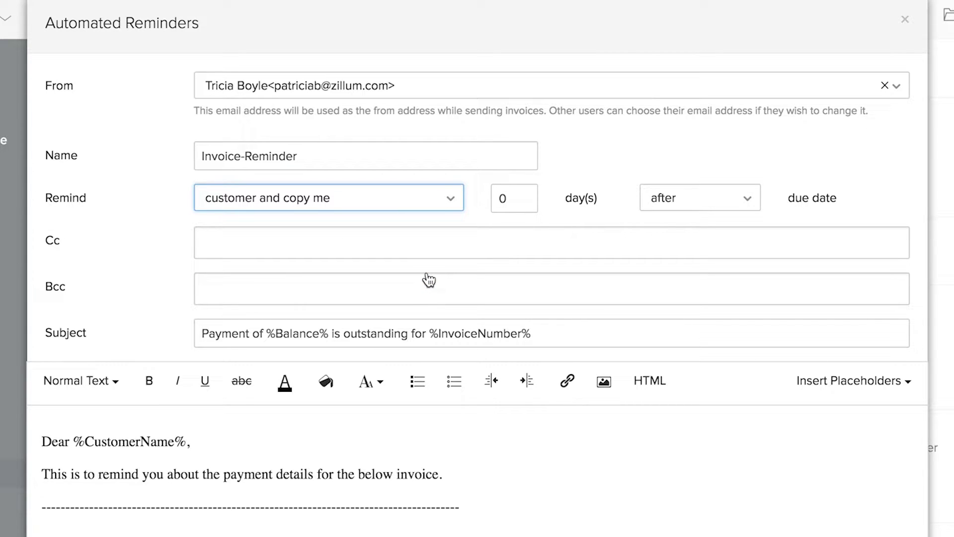
# Schedule the reminder for 5 days after the invoice due date
pyautogui.doubleClick(494, 196)
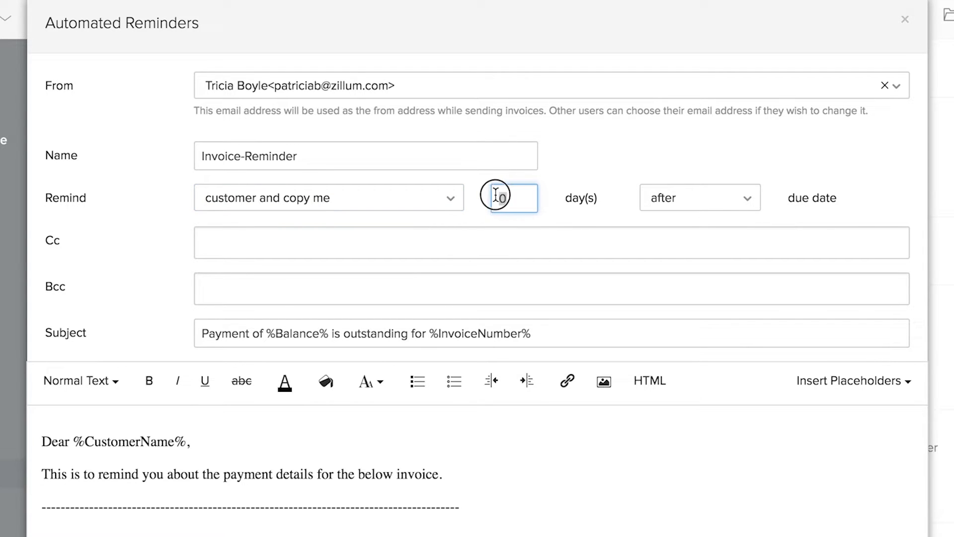
pyautogui.write('5')
pyautogui.click(701, 202)
pyautogui.click(709, 252)
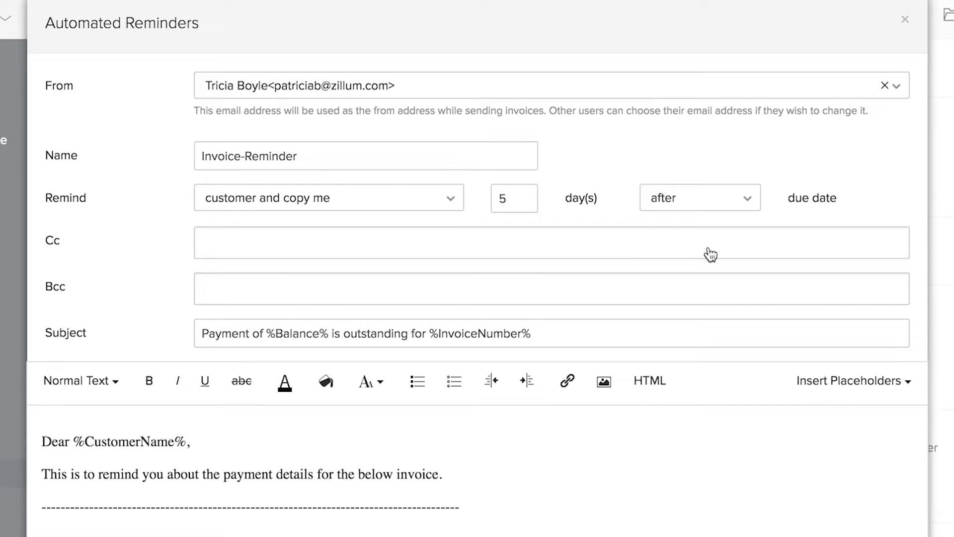
pyautogui.click(631, 325)
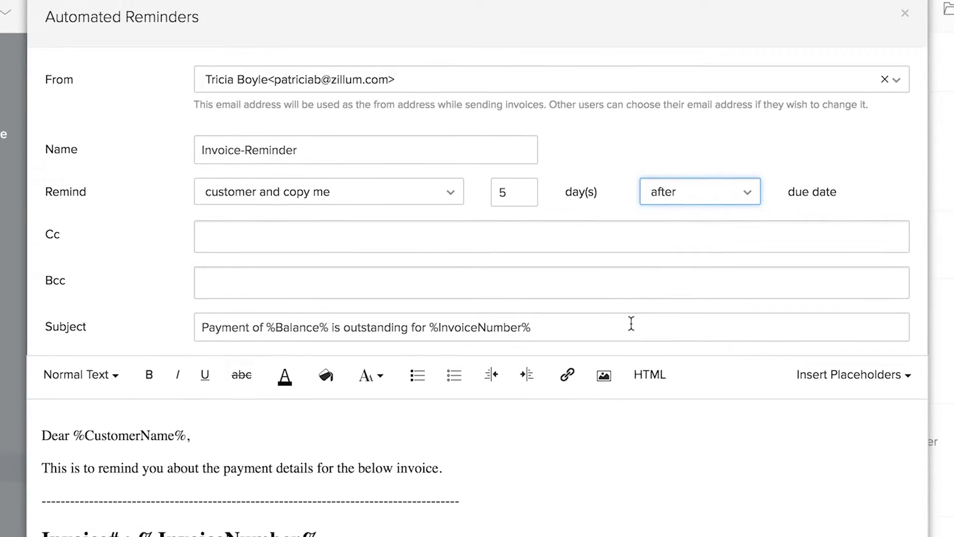
pyautogui.scroll(-2, 630, 313)
pyautogui.scroll(-3, 630, 278)
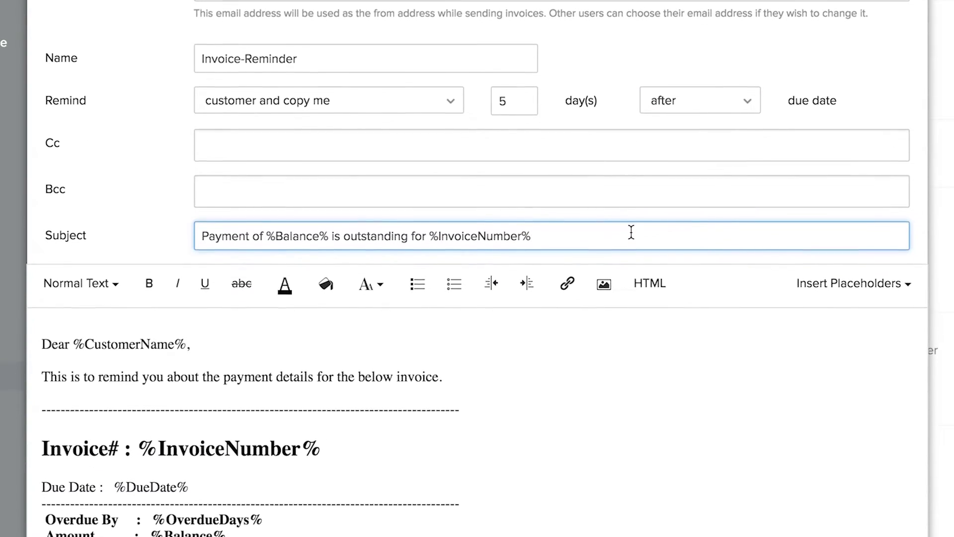
# Add the Invoice > Balance placeholder to the subject, then save Invoice-Reminder with reminders enabled
pyautogui.click(829, 236)
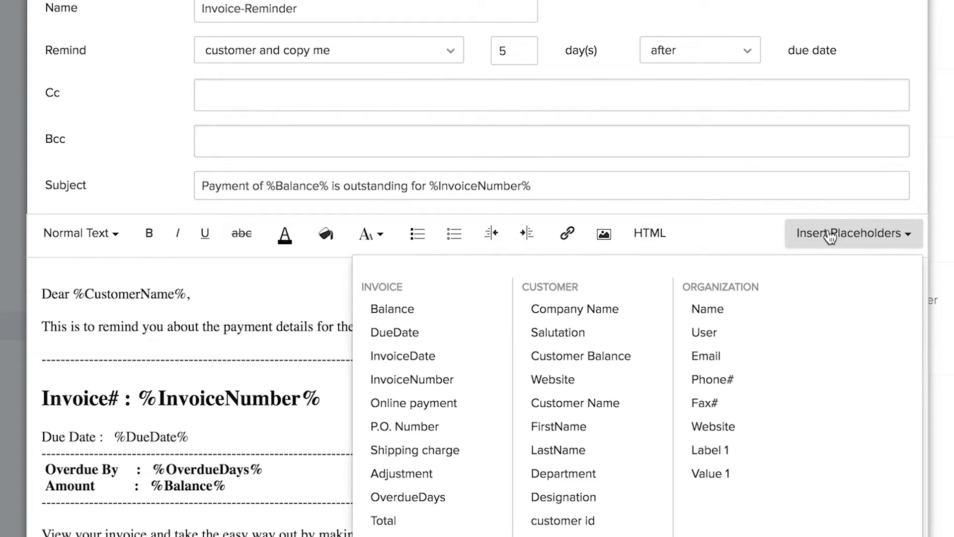
pyautogui.click(453, 315)
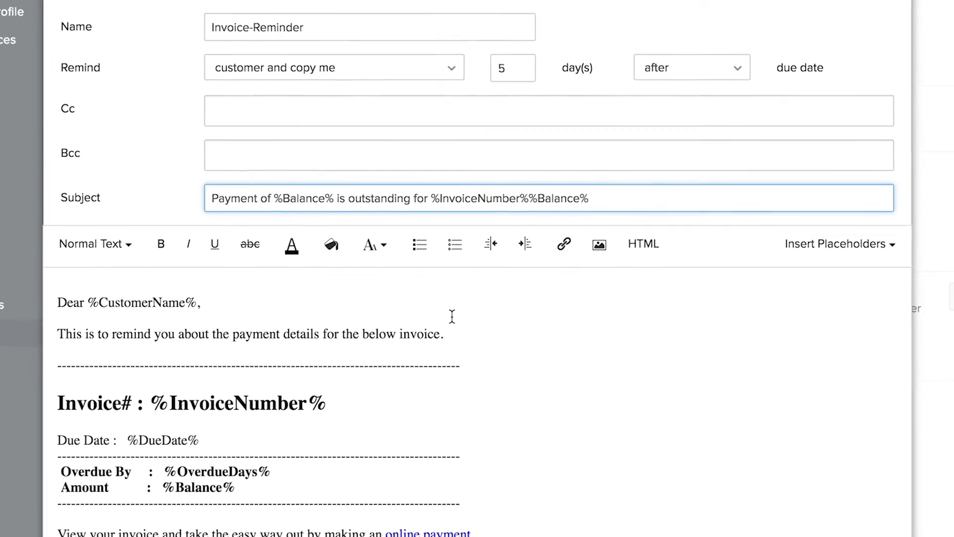
pyautogui.scroll(-5, 457, 359)
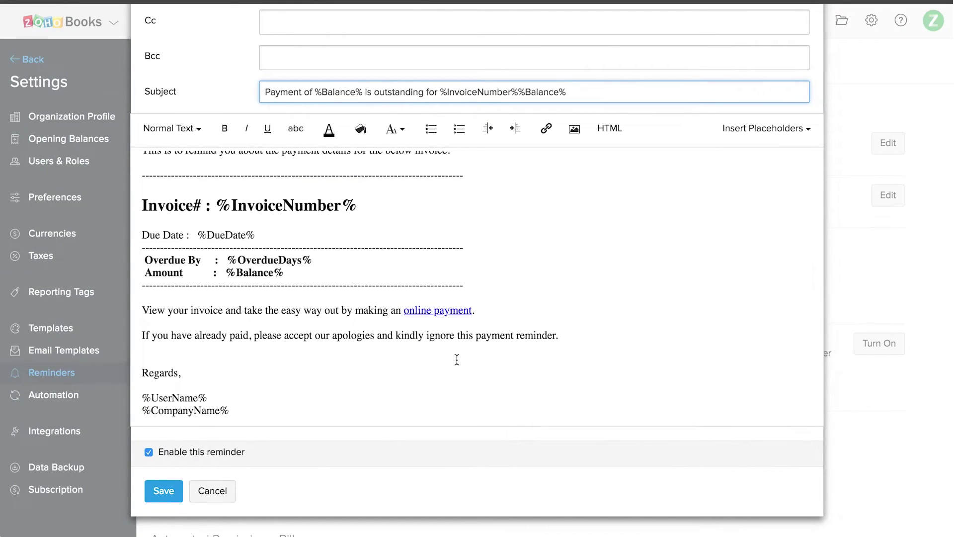
pyautogui.click(165, 492)
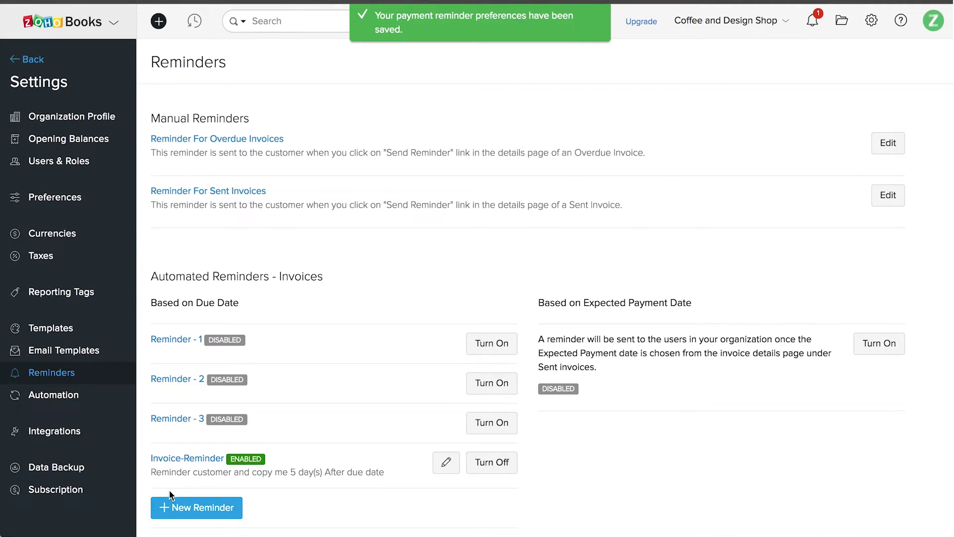
pyautogui.click(447, 465)
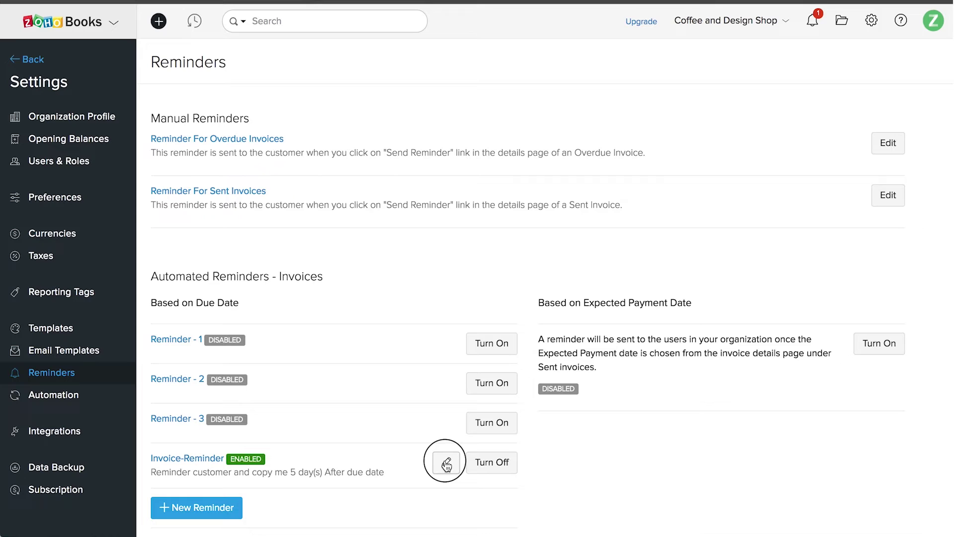